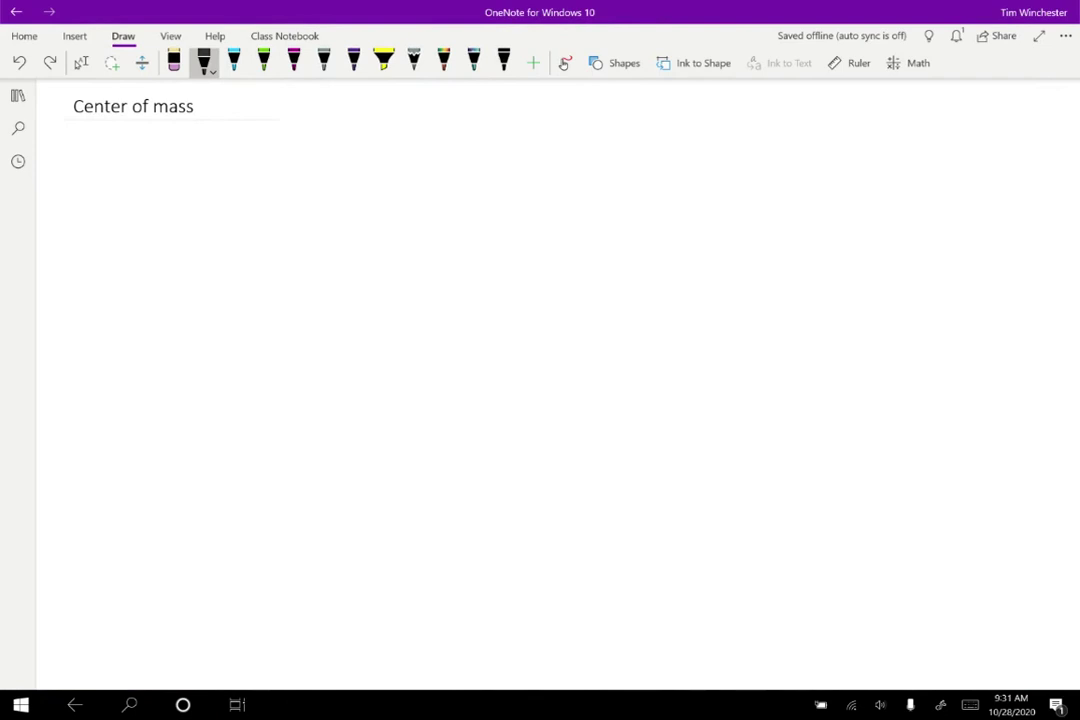
Handwrite the heading 'center of mass' and the arrow line 'behaves like a particle' below it
{"action": "left_click_drag", "start_coordinate": [141, 171], "coordinate": [375, 176]}
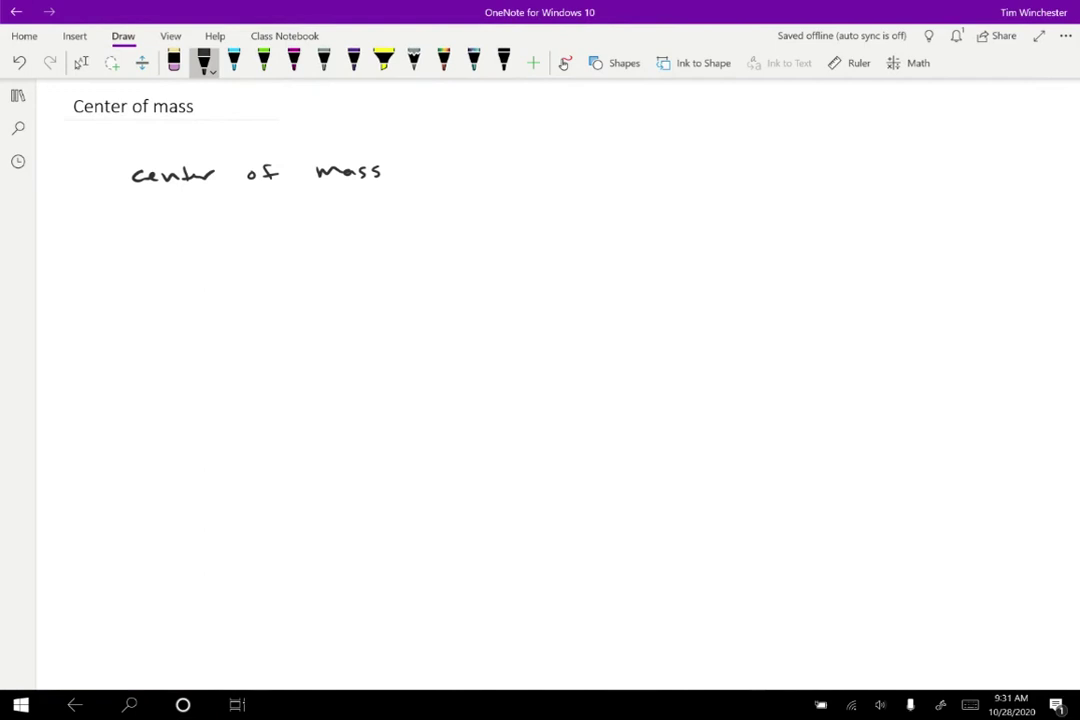
{"action": "left_click_drag", "start_coordinate": [175, 236], "coordinate": [203, 237]}
{"action": "left_click", "coordinate": [243, 238]}
{"action": "left_click_drag", "start_coordinate": [246, 222], "coordinate": [256, 238]}
{"action": "left_click_drag", "start_coordinate": [259, 236], "coordinate": [578, 230]}
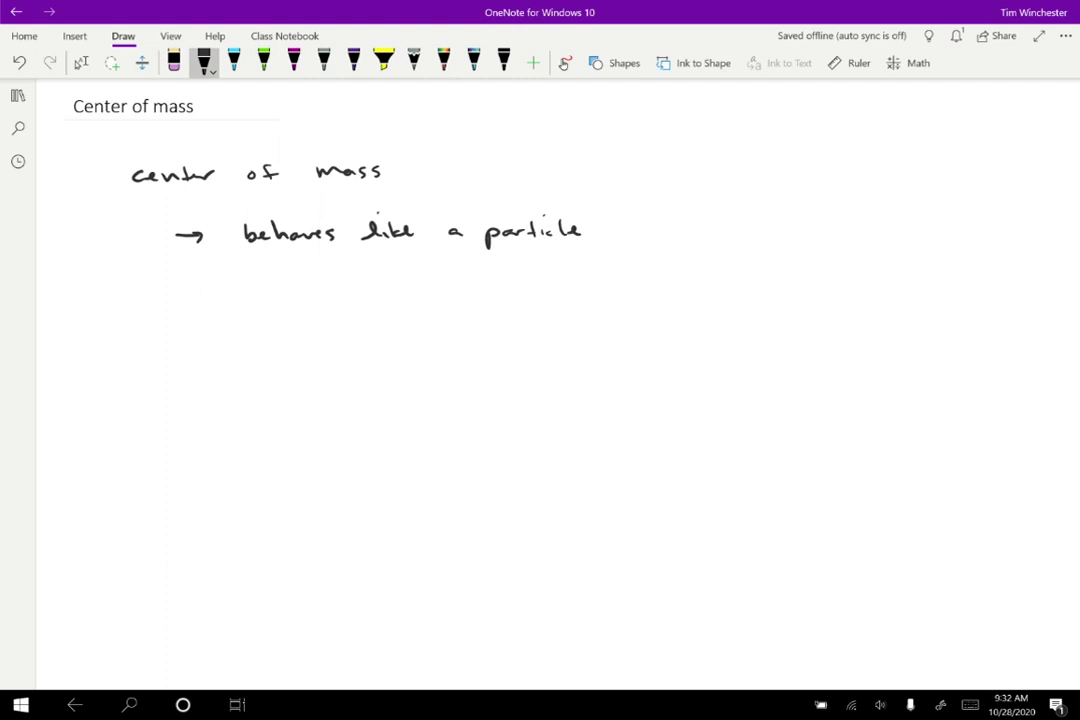
{"action": "left_click_drag", "start_coordinate": [175, 291], "coordinate": [200, 288]}
Write the arrow line 'balance point' and sketch a balanced hammer labelled cm beside it
{"action": "mouse_move", "coordinate": [240, 279]}
{"action": "left_mouse_down"}
{"action": "mouse_move", "coordinate": [240, 296]}
{"action": "mouse_move", "coordinate": [250, 293]}
{"action": "left_mouse_up"}
{"action": "left_click_drag", "start_coordinate": [266, 288], "coordinate": [313, 293]}
{"action": "left_click_drag", "start_coordinate": [321, 288], "coordinate": [339, 290]}
{"action": "mouse_move", "coordinate": [392, 289]}
{"action": "left_mouse_down"}
{"action": "mouse_move", "coordinate": [393, 306]}
{"action": "mouse_move", "coordinate": [404, 296]}
{"action": "left_mouse_up"}
{"action": "left_click_drag", "start_coordinate": [414, 289], "coordinate": [428, 297]}
{"action": "left_click_drag", "start_coordinate": [434, 289], "coordinate": [458, 297]}
{"action": "left_click_drag", "start_coordinate": [452, 290], "coordinate": [463, 289]}
{"action": "left_click_drag", "start_coordinate": [427, 273], "coordinate": [428, 274]}
{"action": "mouse_move", "coordinate": [635, 270]}
{"action": "left_mouse_down"}
{"action": "mouse_move", "coordinate": [637, 303]}
{"action": "mouse_move", "coordinate": [639, 288]}
{"action": "mouse_move", "coordinate": [641, 297]}
{"action": "mouse_move", "coordinate": [694, 287]}
{"action": "mouse_move", "coordinate": [701, 273]}
{"action": "mouse_move", "coordinate": [650, 324]}
{"action": "left_mouse_up"}
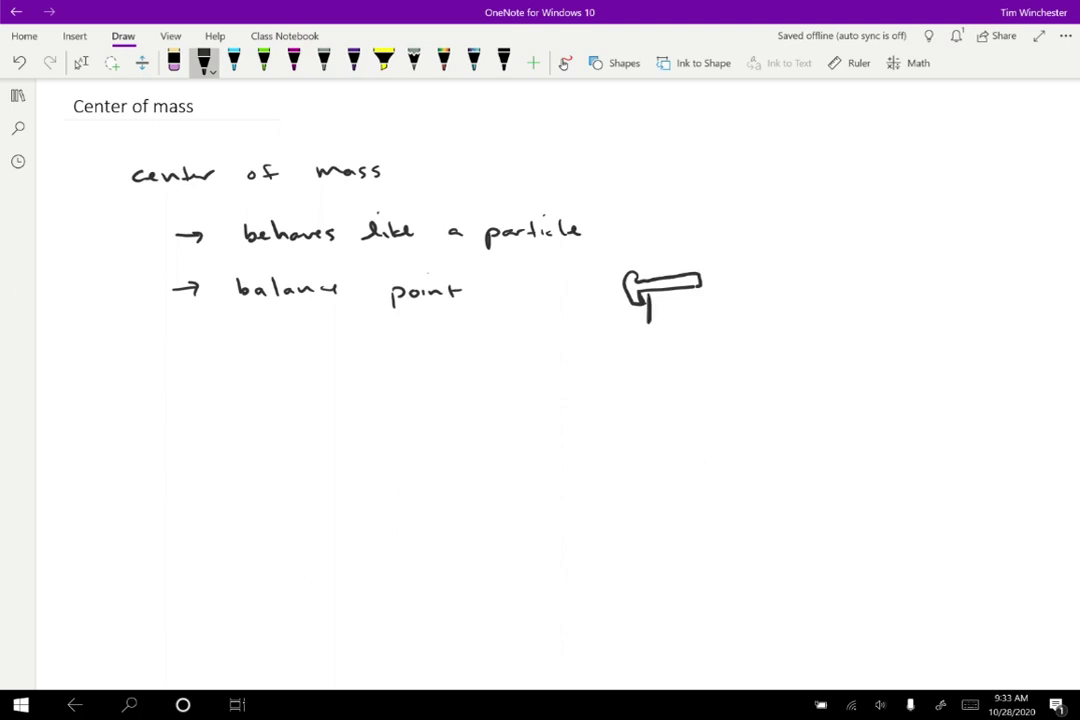
{"action": "mouse_move", "coordinate": [648, 283]}
{"action": "left_mouse_down"}
{"action": "mouse_move", "coordinate": [649, 292]}
{"action": "mouse_move", "coordinate": [648, 270]}
{"action": "mouse_move", "coordinate": [668, 270]}
{"action": "left_mouse_up"}
Add a third arrow line, 'weighted average position'
{"action": "left_click_drag", "start_coordinate": [173, 340], "coordinate": [199, 340]}
{"action": "mouse_move", "coordinate": [191, 335]}
{"action": "left_mouse_down"}
{"action": "mouse_move", "coordinate": [234, 346]}
{"action": "mouse_move", "coordinate": [450, 338]}
{"action": "mouse_move", "coordinate": [228, 336]}
{"action": "left_mouse_up"}
{"action": "left_click_drag", "start_coordinate": [483, 342], "coordinate": [573, 343]}
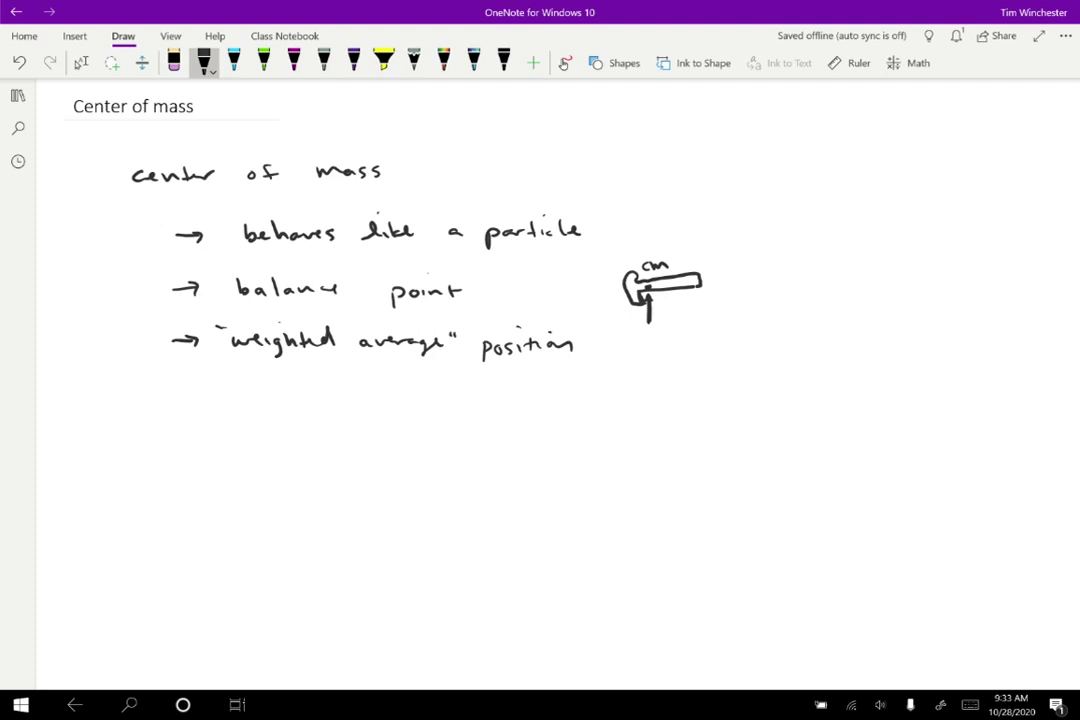
Begin the formula 'Xcm = x1 … x2' below the property list
{"action": "mouse_move", "coordinate": [140, 416]}
{"action": "left_mouse_down"}
{"action": "mouse_move", "coordinate": [155, 430]}
{"action": "mouse_move", "coordinate": [212, 420]}
{"action": "left_mouse_up"}
{"action": "left_click_drag", "start_coordinate": [200, 428], "coordinate": [250, 409]}
{"action": "left_click_drag", "start_coordinate": [250, 400], "coordinate": [241, 410]}
{"action": "left_click_drag", "start_coordinate": [314, 402], "coordinate": [323, 411]}
{"action": "mouse_move", "coordinate": [323, 402]}
{"action": "left_mouse_down"}
{"action": "mouse_move", "coordinate": [314, 411]}
{"action": "mouse_move", "coordinate": [335, 414]}
{"action": "left_mouse_up"}
Complete the numerator as x1m1 + x2m2 + …
{"action": "left_click", "coordinate": [396, 407]}
{"action": "left_click", "coordinate": [408, 407]}
{"action": "left_click", "coordinate": [421, 406]}
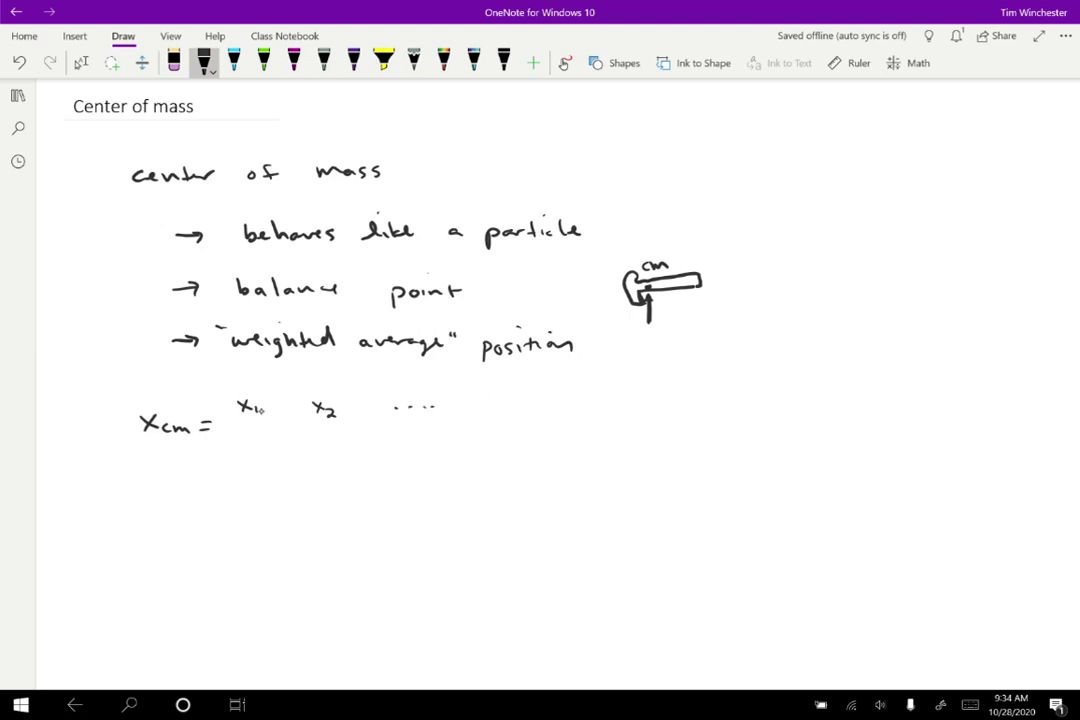
{"action": "mouse_move", "coordinate": [262, 410]}
{"action": "left_mouse_down"}
{"action": "mouse_move", "coordinate": [364, 419]}
{"action": "mouse_move", "coordinate": [381, 409]}
{"action": "left_mouse_up"}
{"action": "left_click_drag", "start_coordinate": [375, 404], "coordinate": [375, 413]}
Draw the fraction bar and write the denominator m1 + m2 + …
{"action": "left_click_drag", "start_coordinate": [238, 428], "coordinate": [410, 428]}
{"action": "left_click_drag", "start_coordinate": [272, 452], "coordinate": [324, 451]}
{"action": "mouse_move", "coordinate": [318, 446]}
{"action": "left_mouse_down"}
{"action": "mouse_move", "coordinate": [318, 456]}
{"action": "mouse_move", "coordinate": [352, 455]}
{"action": "left_mouse_up"}
{"action": "left_click_drag", "start_coordinate": [354, 450], "coordinate": [378, 459]}
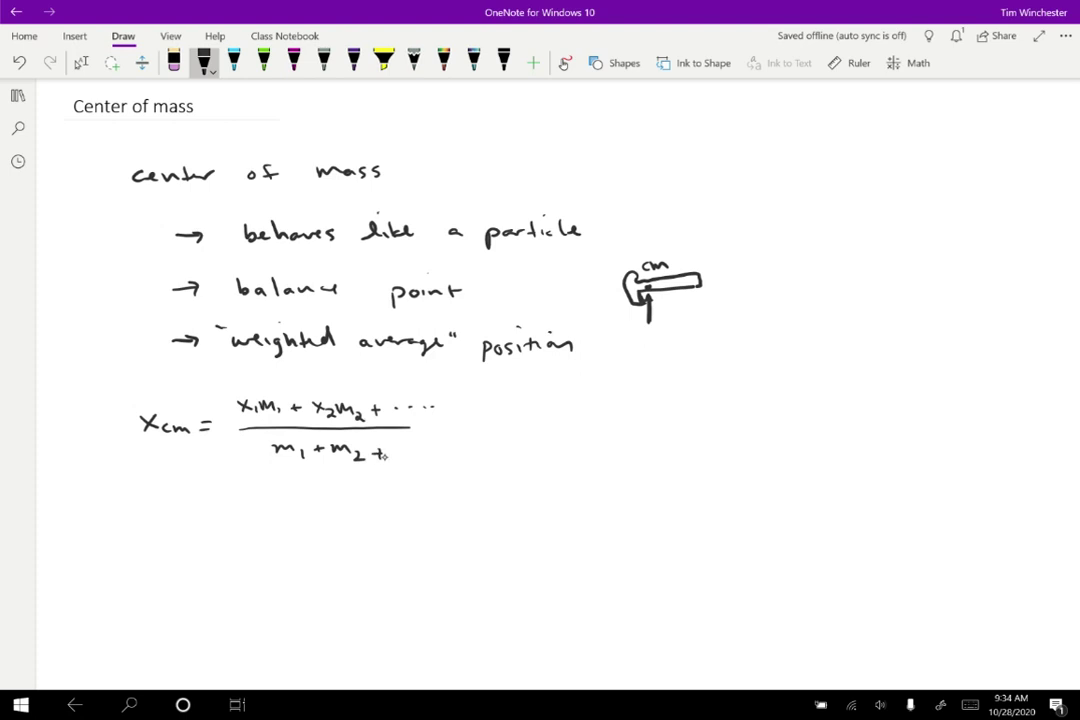
{"action": "left_click", "coordinate": [395, 455]}
{"action": "left_click", "coordinate": [407, 455]}
{"action": "left_click", "coordinate": [419, 455]}
Draw a number line with 4kg marked at 2m and 8kg marked at 8m
{"action": "left_click_drag", "start_coordinate": [207, 496], "coordinate": [219, 588]}
{"action": "left_click_drag", "start_coordinate": [152, 550], "coordinate": [474, 541]}
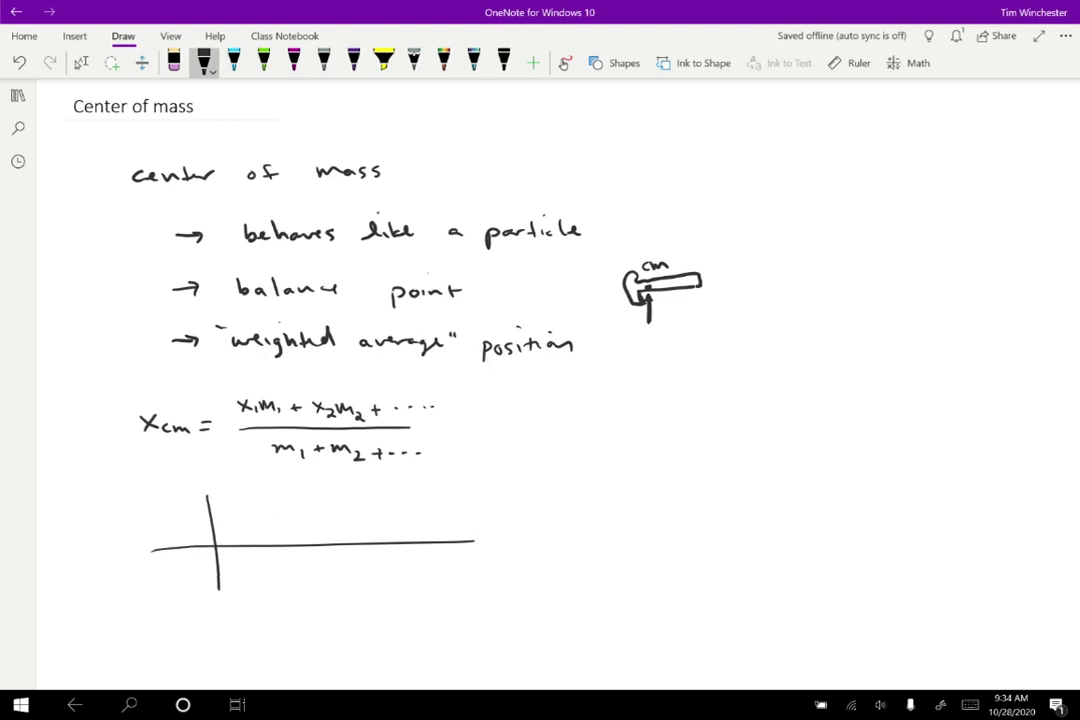
{"action": "left_click", "coordinate": [263, 547]}
{"action": "left_click_drag", "start_coordinate": [247, 505], "coordinate": [282, 516]}
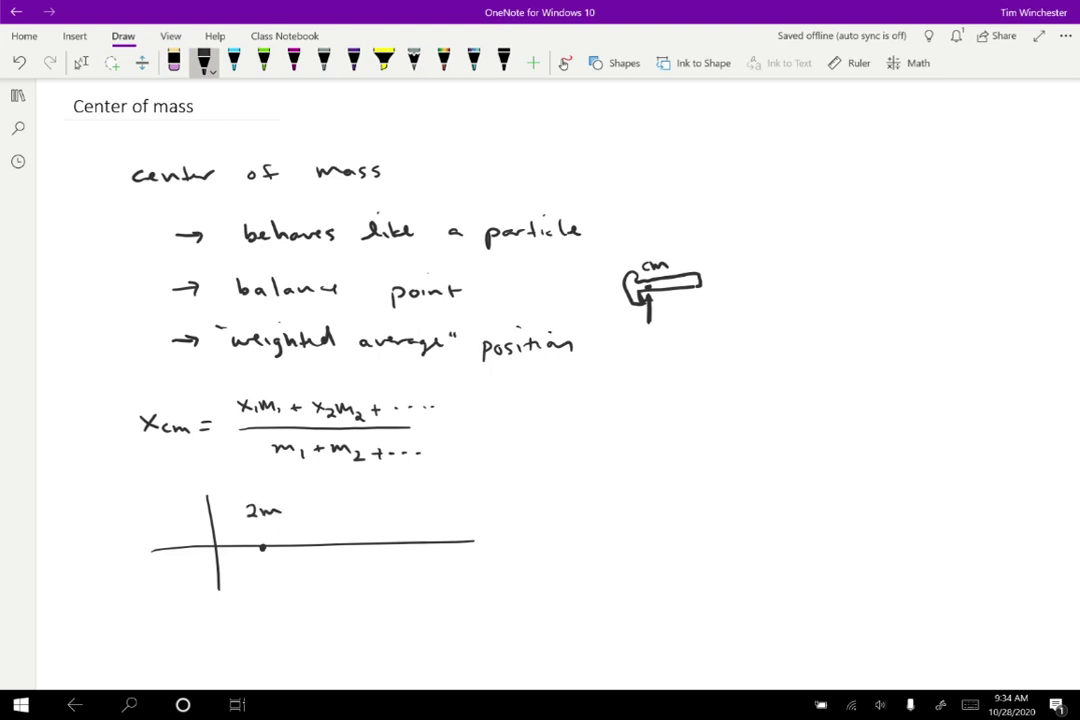
{"action": "left_click", "coordinate": [434, 545]}
{"action": "mouse_move", "coordinate": [430, 501]}
{"action": "left_mouse_down"}
{"action": "mouse_move", "coordinate": [420, 506]}
{"action": "mouse_move", "coordinate": [451, 513]}
{"action": "left_mouse_up"}
{"action": "left_click_drag", "start_coordinate": [246, 570], "coordinate": [268, 593]}
{"action": "left_click_drag", "start_coordinate": [427, 562], "coordinate": [425, 568]}
{"action": "left_click_drag", "start_coordinate": [432, 561], "coordinate": [438, 584]}
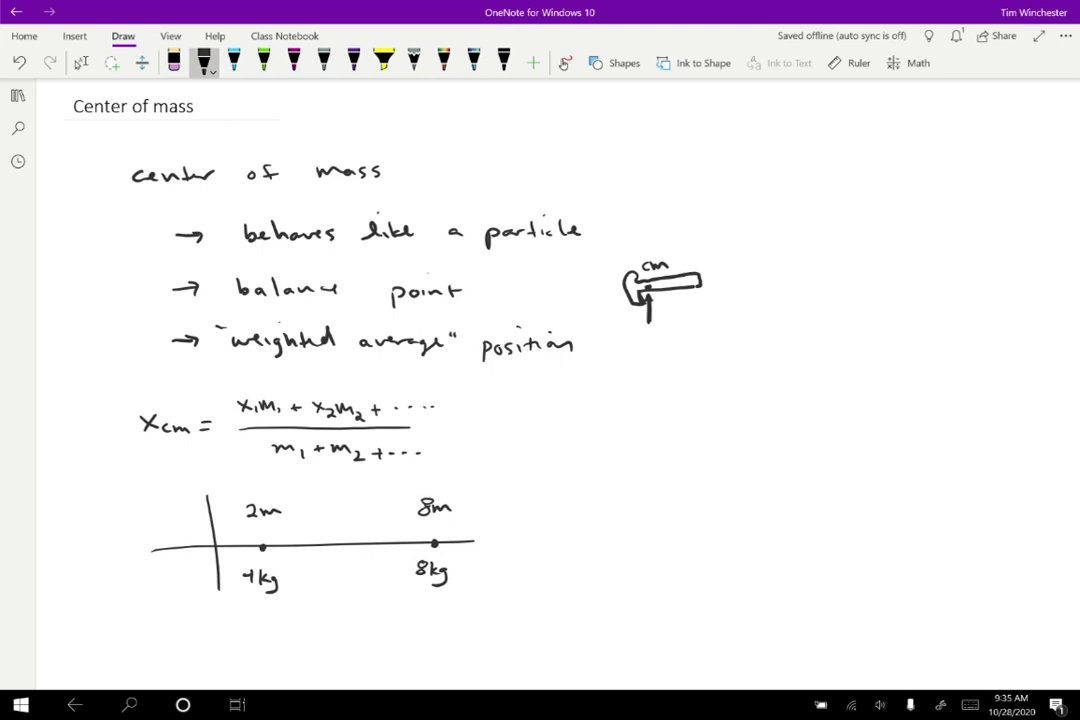
Write 'Xcm =' with the numerator (2m)(4kg) + (8m)(8kg)
{"action": "left_click_drag", "start_coordinate": [549, 500], "coordinate": [565, 515]}
{"action": "mouse_move", "coordinate": [564, 500]}
{"action": "left_mouse_down"}
{"action": "mouse_move", "coordinate": [550, 515]}
{"action": "mouse_move", "coordinate": [614, 511]}
{"action": "left_mouse_up"}
{"action": "left_click_drag", "start_coordinate": [641, 470], "coordinate": [638, 486]}
{"action": "left_click_drag", "start_coordinate": [643, 474], "coordinate": [676, 486]}
{"action": "mouse_move", "coordinate": [681, 468]}
{"action": "left_mouse_down"}
{"action": "mouse_move", "coordinate": [684, 485]}
{"action": "mouse_move", "coordinate": [713, 487]}
{"action": "left_mouse_up"}
{"action": "mouse_move", "coordinate": [720, 466]}
{"action": "left_mouse_down"}
{"action": "mouse_move", "coordinate": [719, 488]}
{"action": "mouse_move", "coordinate": [729, 488]}
{"action": "left_mouse_up"}
{"action": "mouse_move", "coordinate": [737, 478]}
{"action": "left_mouse_down"}
{"action": "mouse_move", "coordinate": [733, 497]}
{"action": "mouse_move", "coordinate": [786, 481]}
{"action": "left_mouse_up"}
{"action": "left_click_drag", "start_coordinate": [803, 463], "coordinate": [830, 480]}
{"action": "mouse_move", "coordinate": [837, 462]}
{"action": "left_mouse_down"}
{"action": "mouse_move", "coordinate": [838, 482]}
{"action": "mouse_move", "coordinate": [851, 480]}
{"action": "left_mouse_up"}
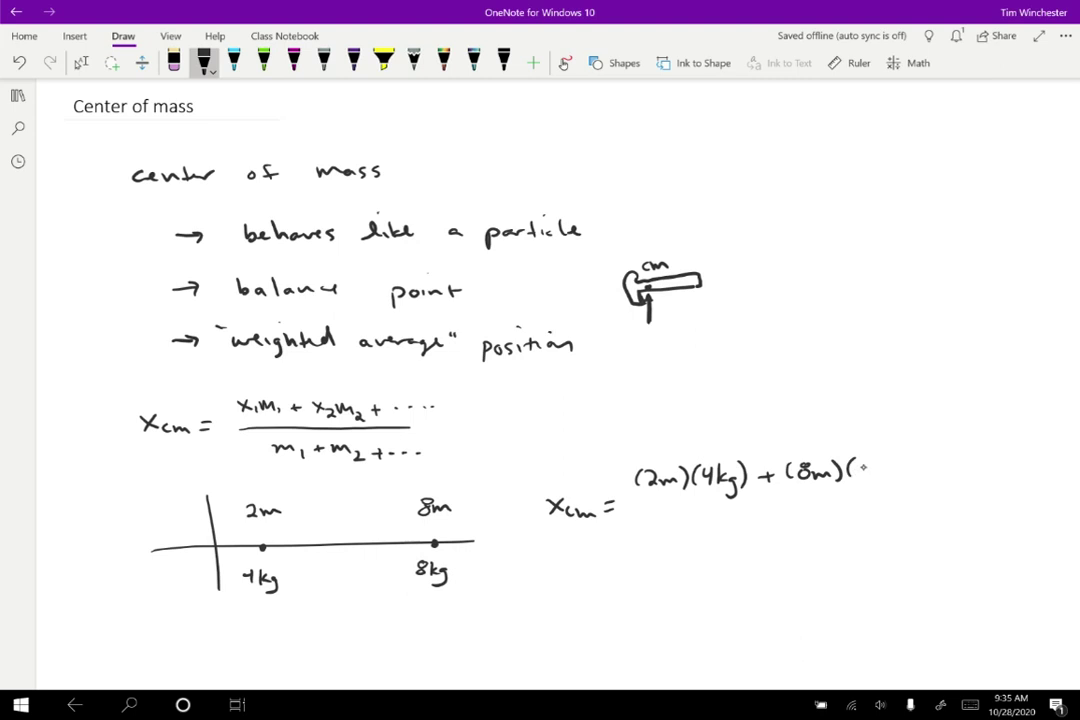
{"action": "left_click_drag", "start_coordinate": [864, 466], "coordinate": [882, 480]}
{"action": "mouse_move", "coordinate": [892, 469]}
{"action": "left_mouse_down"}
{"action": "mouse_move", "coordinate": [888, 488]}
{"action": "mouse_move", "coordinate": [903, 484]}
{"action": "left_mouse_up"}
Draw the fraction bar and write the denominator 4kg + 8kg
{"action": "left_click_drag", "start_coordinate": [630, 508], "coordinate": [909, 490]}
{"action": "mouse_move", "coordinate": [688, 515]}
{"action": "left_mouse_down"}
{"action": "mouse_move", "coordinate": [694, 533]}
{"action": "mouse_move", "coordinate": [716, 540]}
{"action": "mouse_move", "coordinate": [761, 522]}
{"action": "left_mouse_up"}
{"action": "mouse_move", "coordinate": [755, 516]}
{"action": "left_mouse_down"}
{"action": "mouse_move", "coordinate": [755, 528]}
{"action": "mouse_move", "coordinate": [781, 514]}
{"action": "mouse_move", "coordinate": [804, 532]}
{"action": "left_mouse_up"}
{"action": "left_click_drag", "start_coordinate": [816, 518], "coordinate": [810, 540]}
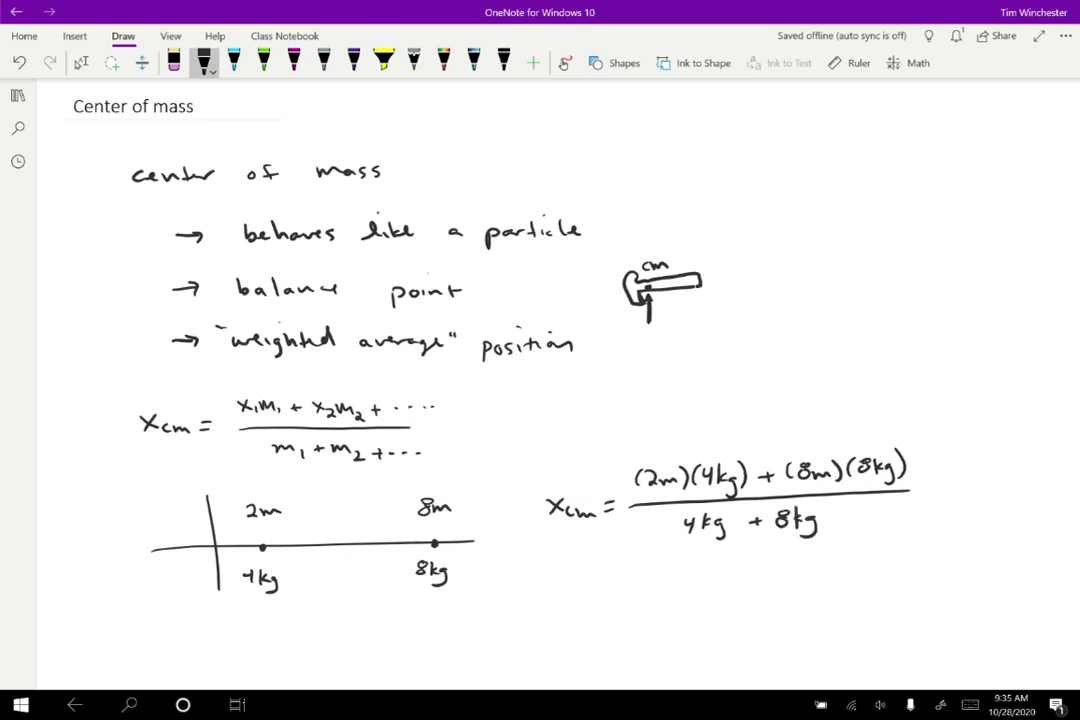
Simplify the fraction to '= 72 kgm / 12 kg'
{"action": "left_click_drag", "start_coordinate": [920, 481], "coordinate": [931, 487]}
{"action": "mouse_move", "coordinate": [946, 464]}
{"action": "left_mouse_down"}
{"action": "mouse_move", "coordinate": [956, 464]}
{"action": "mouse_move", "coordinate": [950, 477]}
{"action": "left_mouse_up"}
{"action": "left_click_drag", "start_coordinate": [961, 466], "coordinate": [985, 477]}
{"action": "mouse_move", "coordinate": [996, 464]}
{"action": "left_mouse_down"}
{"action": "mouse_move", "coordinate": [999, 486]}
{"action": "mouse_move", "coordinate": [1025, 478]}
{"action": "left_mouse_up"}
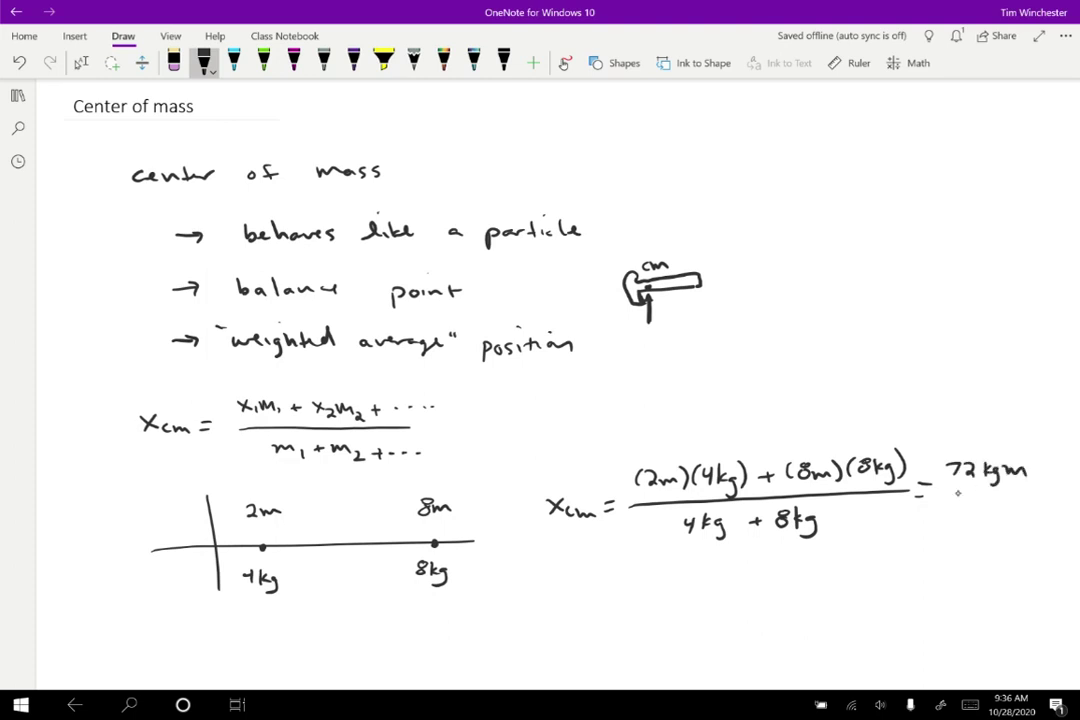
{"action": "left_click_drag", "start_coordinate": [946, 490], "coordinate": [1021, 486]}
{"action": "mouse_move", "coordinate": [957, 499]}
{"action": "left_mouse_down"}
{"action": "mouse_move", "coordinate": [957, 513]}
{"action": "mouse_move", "coordinate": [975, 513]}
{"action": "left_mouse_up"}
{"action": "left_click_drag", "start_coordinate": [985, 498], "coordinate": [991, 513]}
{"action": "left_click_drag", "start_coordinate": [1004, 503], "coordinate": [1000, 520]}
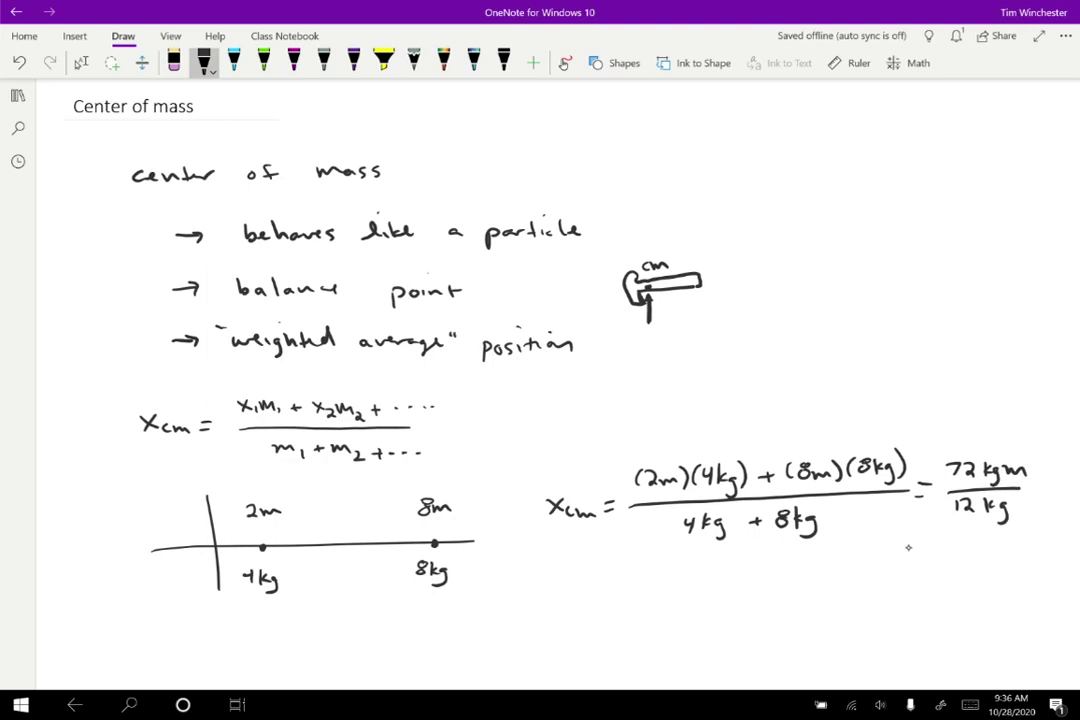
Write the result '= 6m' and mark an X at 6 m on the number line
{"action": "left_click_drag", "start_coordinate": [904, 552], "coordinate": [950, 557]}
{"action": "mouse_move", "coordinate": [378, 536]}
{"action": "left_mouse_down"}
{"action": "mouse_move", "coordinate": [394, 550]}
{"action": "mouse_move", "coordinate": [377, 550]}
{"action": "left_mouse_up"}
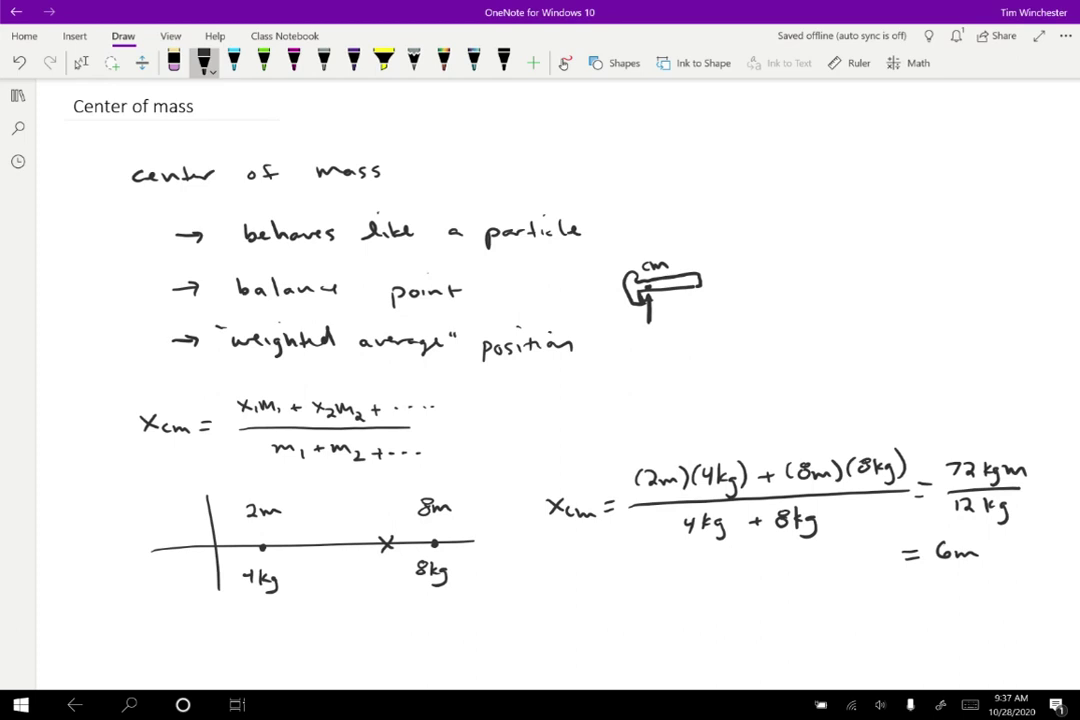
{"action": "scroll", "coordinate": [540, 380], "scroll_direction": "down", "scroll_amount": 5}
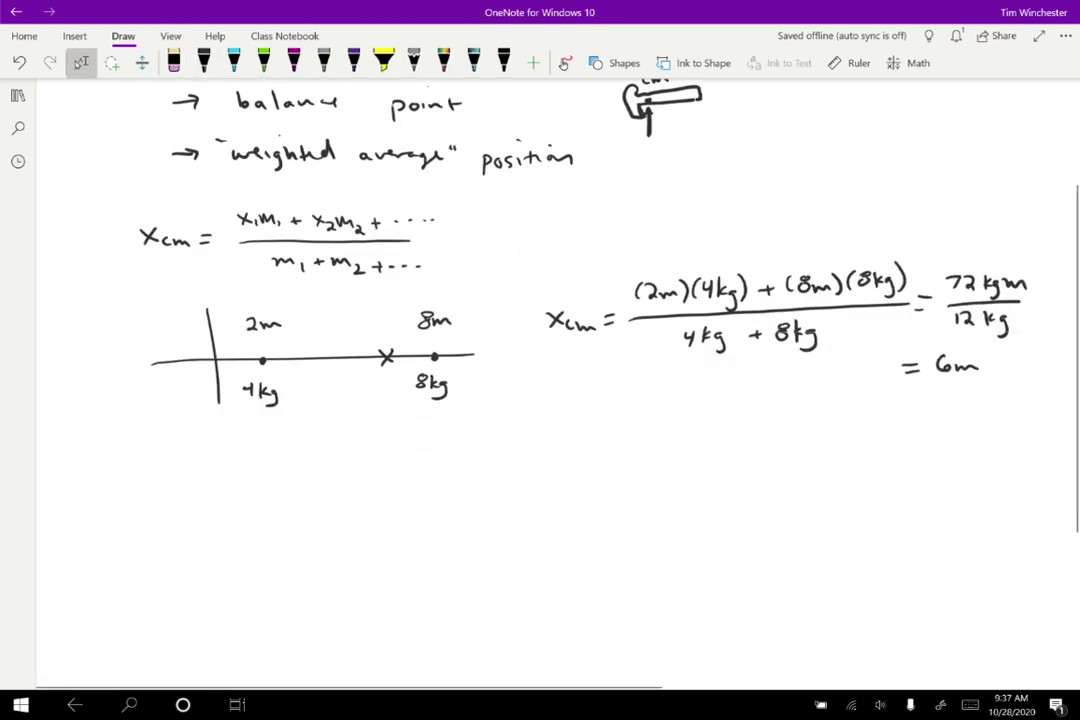
With the black pen, write the vector numerator r_cm = m1r1 + m2r2 + …
{"action": "left_click", "coordinate": [204, 62]}
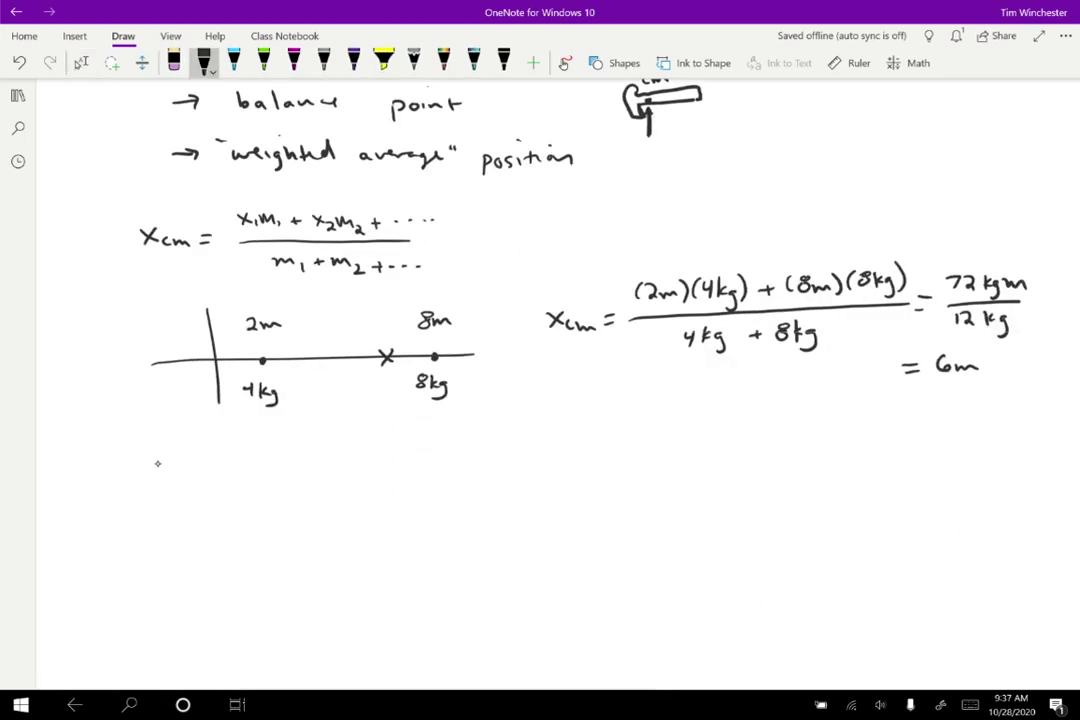
{"action": "mouse_move", "coordinate": [140, 456]}
{"action": "left_mouse_down"}
{"action": "mouse_move", "coordinate": [142, 472]}
{"action": "mouse_move", "coordinate": [155, 455]}
{"action": "mouse_move", "coordinate": [157, 480]}
{"action": "left_mouse_up"}
{"action": "left_click_drag", "start_coordinate": [161, 473], "coordinate": [251, 466]}
{"action": "left_click_drag", "start_coordinate": [256, 456], "coordinate": [265, 457]}
{"action": "mouse_move", "coordinate": [270, 460]}
{"action": "left_mouse_down"}
{"action": "mouse_move", "coordinate": [272, 443]}
{"action": "mouse_move", "coordinate": [300, 464]}
{"action": "left_mouse_up"}
{"action": "mouse_move", "coordinate": [293, 457]}
{"action": "left_mouse_down"}
{"action": "mouse_move", "coordinate": [293, 471]}
{"action": "mouse_move", "coordinate": [338, 469]}
{"action": "mouse_move", "coordinate": [358, 447]}
{"action": "mouse_move", "coordinate": [362, 468]}
{"action": "mouse_move", "coordinate": [381, 469]}
{"action": "left_mouse_up"}
{"action": "left_click_drag", "start_coordinate": [374, 463], "coordinate": [389, 462]}
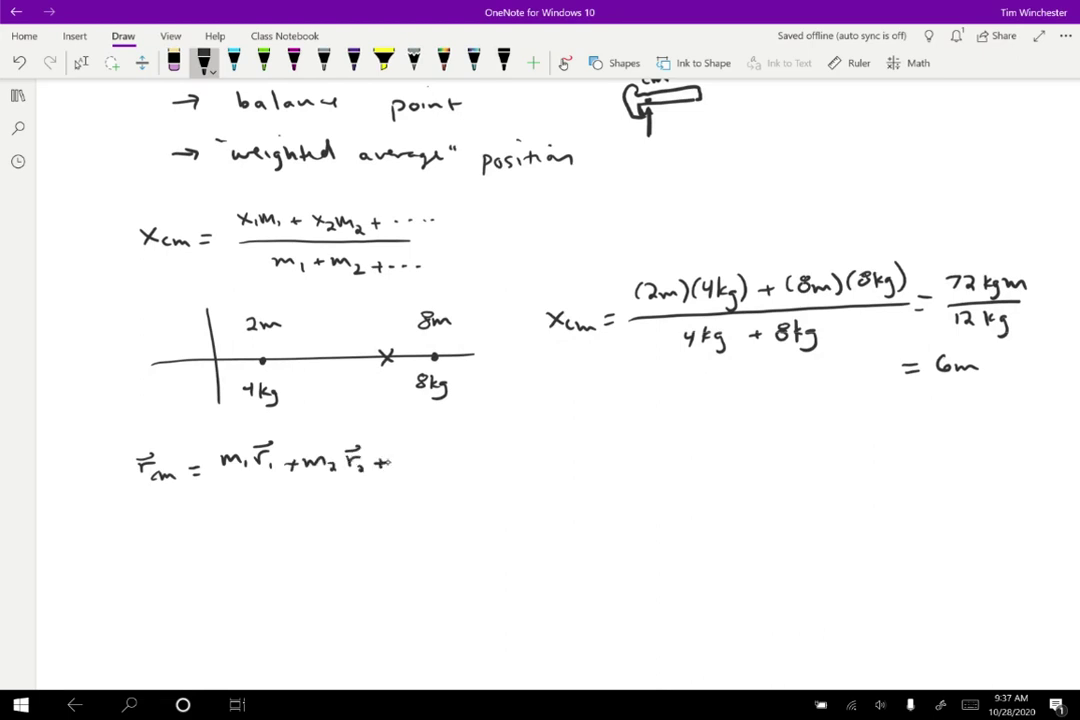
Draw the fraction bar and write the denominator m1 + m2 + …
{"action": "left_click_drag", "start_coordinate": [220, 484], "coordinate": [408, 482]}
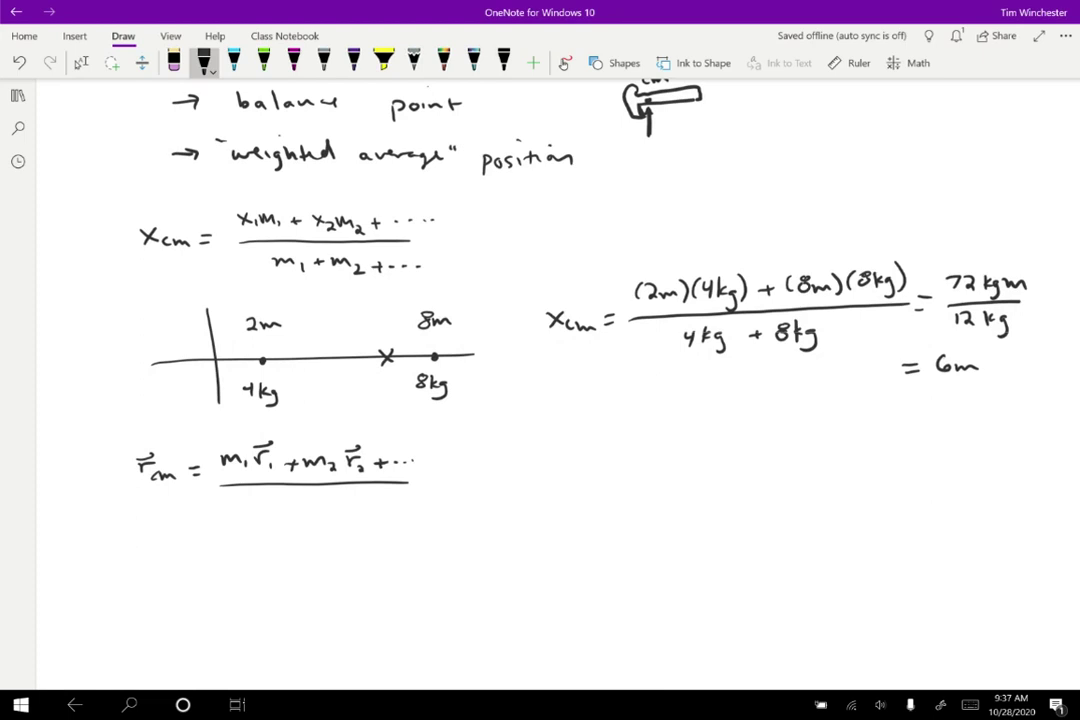
{"action": "left_click_drag", "start_coordinate": [264, 510], "coordinate": [310, 507]}
{"action": "left_click_drag", "start_coordinate": [304, 502], "coordinate": [304, 511]}
{"action": "left_click_drag", "start_coordinate": [314, 510], "coordinate": [340, 510]}
{"action": "left_click_drag", "start_coordinate": [342, 506], "coordinate": [369, 508]}
{"action": "left_click_drag", "start_coordinate": [363, 503], "coordinate": [363, 513]}
{"action": "left_click", "coordinate": [376, 510]}
{"action": "left_click", "coordinate": [382, 510]}
{"action": "left_click_drag", "start_coordinate": [604, 429], "coordinate": [624, 557]}
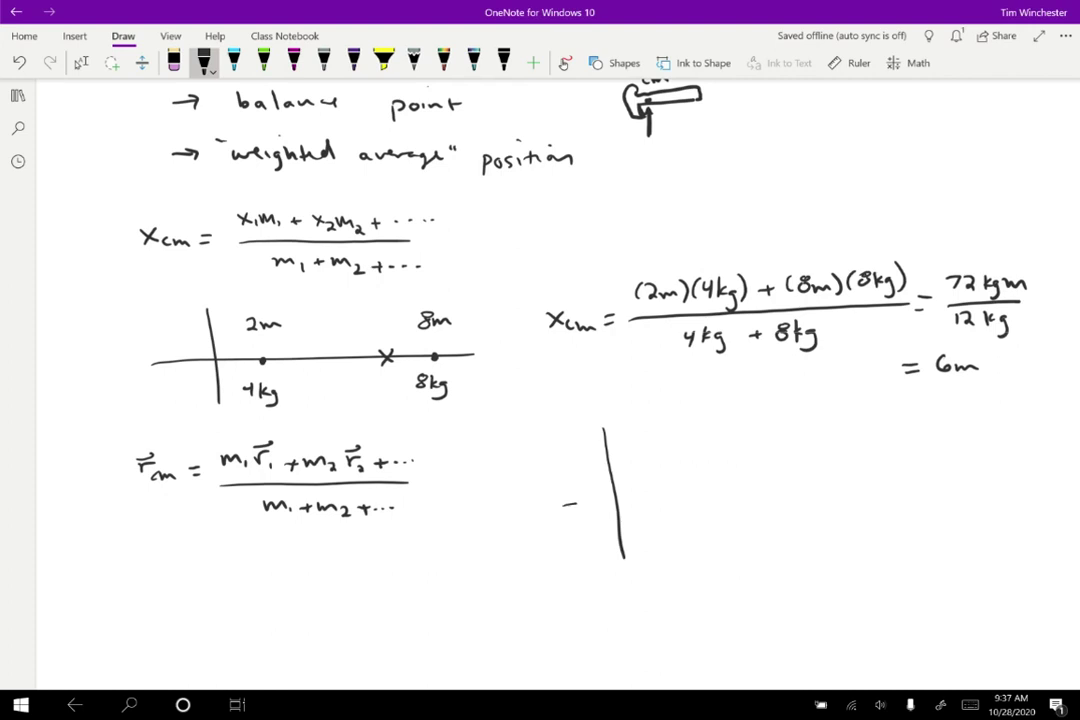
Sketch axes with a hatched triangle on them
{"action": "left_click_drag", "start_coordinate": [564, 505], "coordinate": [760, 472]}
{"action": "mouse_move", "coordinate": [617, 494]}
{"action": "left_mouse_down"}
{"action": "mouse_move", "coordinate": [650, 464]}
{"action": "mouse_move", "coordinate": [697, 480]}
{"action": "left_mouse_up"}
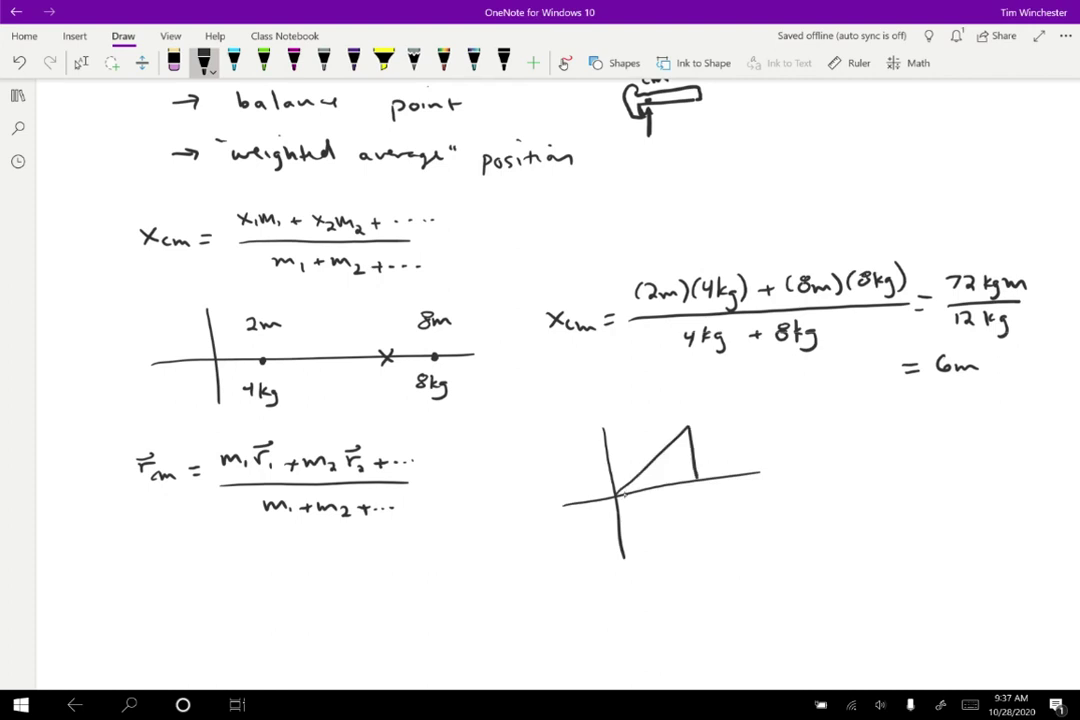
{"action": "left_click_drag", "start_coordinate": [622, 492], "coordinate": [693, 440]}
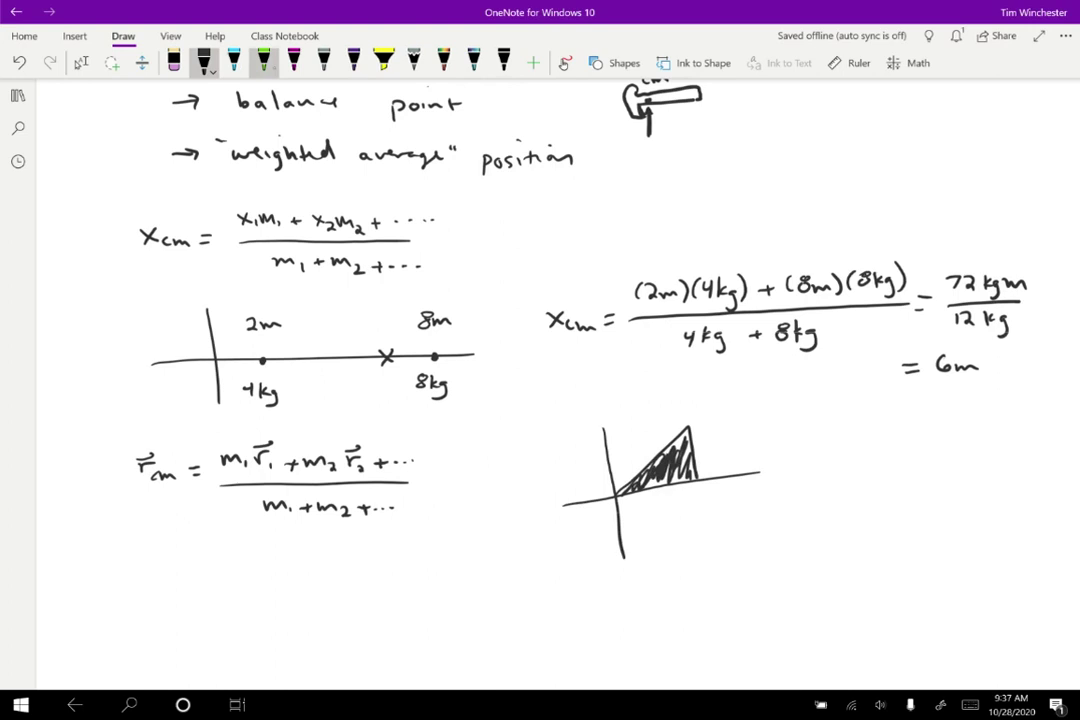
In green ink, draw strips across the triangle, labelled 'mi xi' and 'use dm'
{"action": "left_click", "coordinate": [264, 62]}
{"action": "left_click_drag", "start_coordinate": [632, 490], "coordinate": [665, 458]}
{"action": "mouse_move", "coordinate": [668, 485]}
{"action": "left_mouse_down"}
{"action": "mouse_move", "coordinate": [672, 455]}
{"action": "mouse_move", "coordinate": [688, 447]}
{"action": "left_mouse_up"}
{"action": "left_click_drag", "start_coordinate": [691, 482], "coordinate": [694, 446]}
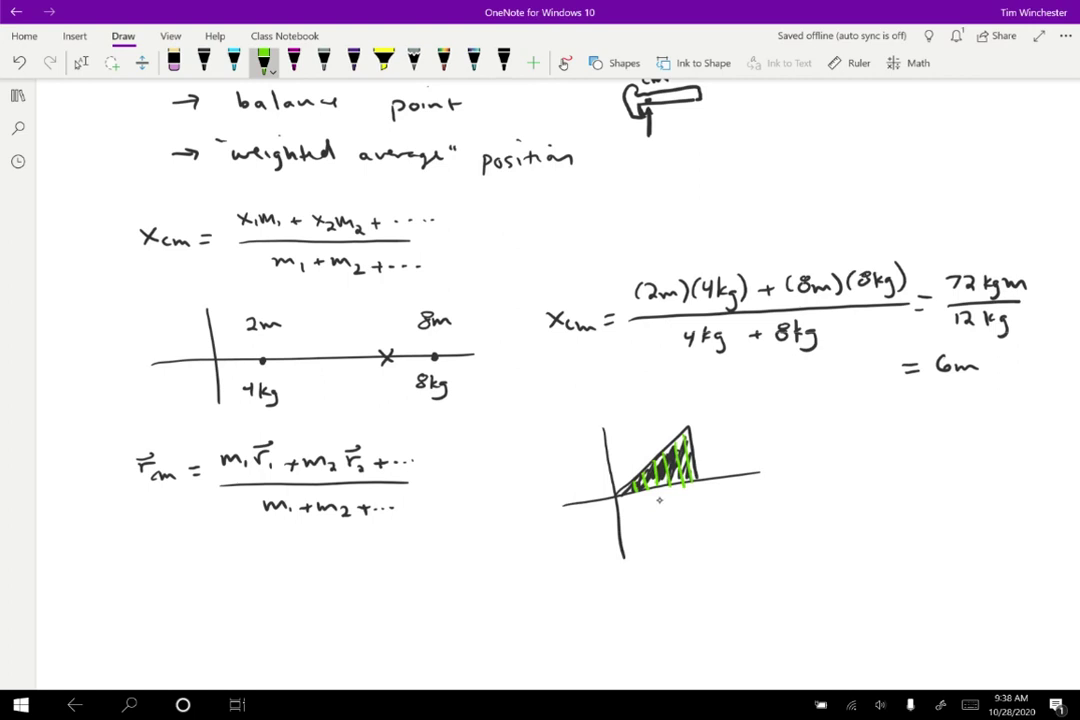
{"action": "mouse_move", "coordinate": [668, 511]}
{"action": "left_mouse_down"}
{"action": "mouse_move", "coordinate": [665, 497]}
{"action": "mouse_move", "coordinate": [712, 526]}
{"action": "left_mouse_up"}
{"action": "mouse_move", "coordinate": [712, 514]}
{"action": "left_mouse_down"}
{"action": "mouse_move", "coordinate": [704, 526]}
{"action": "mouse_move", "coordinate": [720, 526]}
{"action": "left_mouse_up"}
{"action": "left_click", "coordinate": [721, 514]}
{"action": "left_click_drag", "start_coordinate": [781, 513], "coordinate": [800, 521]}
{"action": "mouse_move", "coordinate": [808, 517]}
{"action": "left_mouse_down"}
{"action": "mouse_move", "coordinate": [847, 507]}
{"action": "mouse_move", "coordinate": [872, 520]}
{"action": "left_mouse_up"}
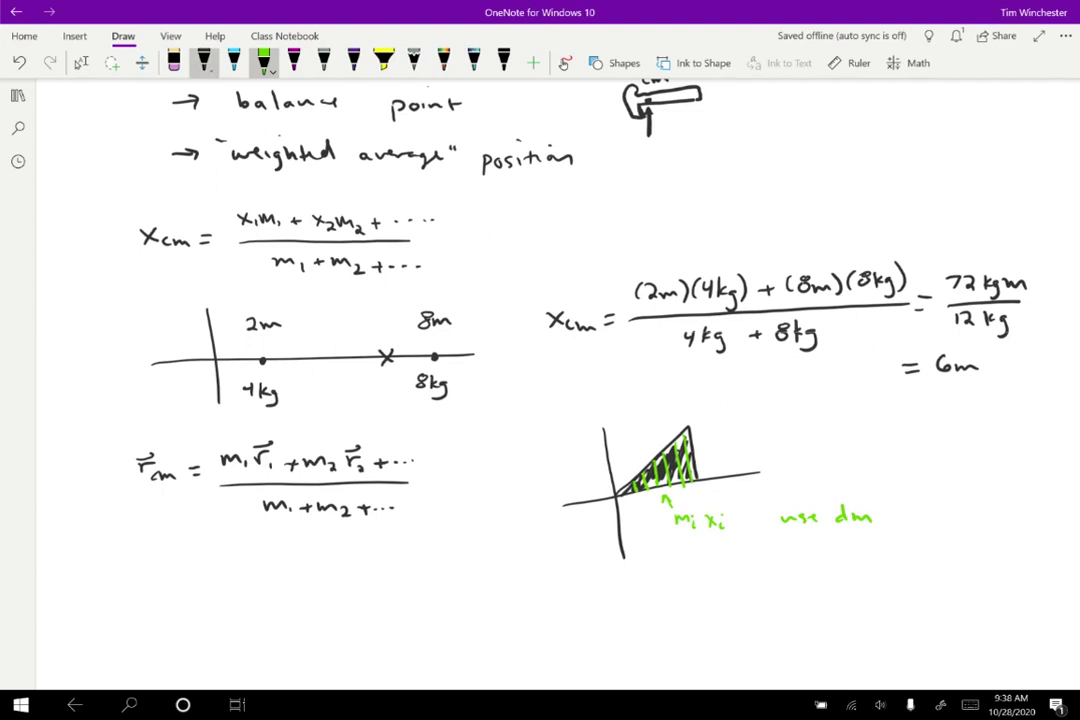
In black ink, write 'Xcm = ∫r dm' below the triangle sketch
{"action": "left_click", "coordinate": [203, 62]}
{"action": "left_click_drag", "start_coordinate": [604, 585], "coordinate": [620, 601]}
{"action": "left_click_drag", "start_coordinate": [620, 585], "coordinate": [606, 601]}
{"action": "left_click_drag", "start_coordinate": [633, 591], "coordinate": [656, 599]}
{"action": "mouse_move", "coordinate": [663, 590]}
{"action": "left_mouse_down"}
{"action": "mouse_move", "coordinate": [676, 596]}
{"action": "mouse_move", "coordinate": [741, 562]}
{"action": "mouse_move", "coordinate": [784, 574]}
{"action": "left_mouse_up"}
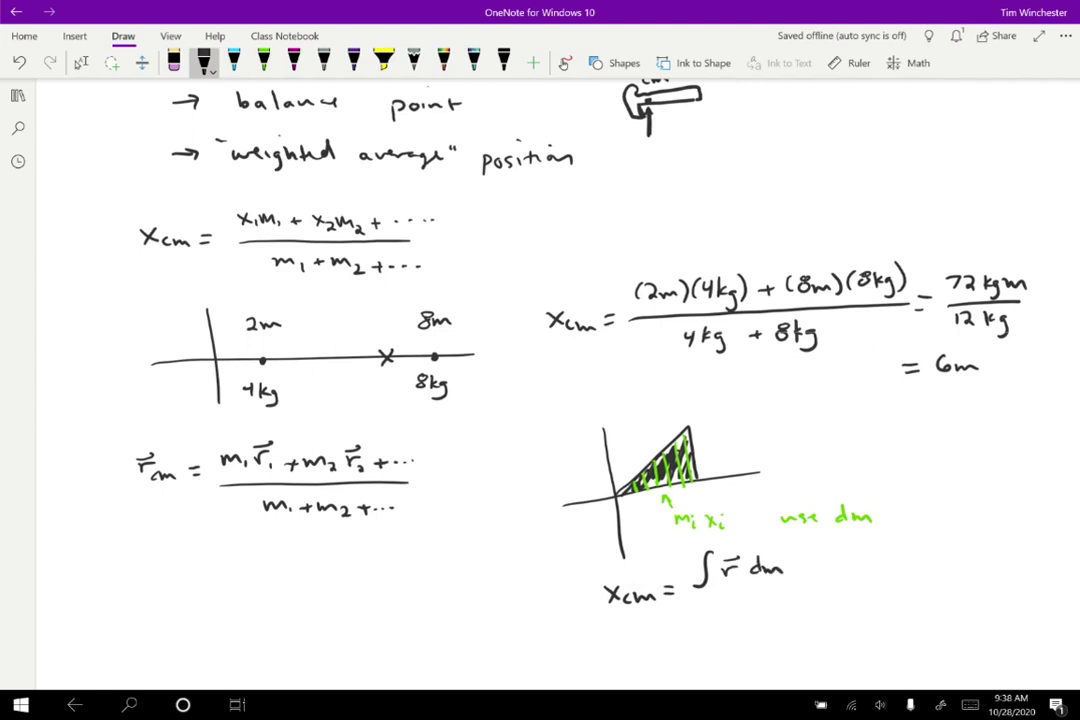
Put ∫dm under the integral and write '= (1/M) ∬ρ(r) dV'
{"action": "mouse_move", "coordinate": [697, 592]}
{"action": "left_mouse_down"}
{"action": "mouse_move", "coordinate": [776, 589]}
{"action": "mouse_move", "coordinate": [716, 628]}
{"action": "mouse_move", "coordinate": [735, 612]}
{"action": "mouse_move", "coordinate": [763, 627]}
{"action": "left_mouse_up"}
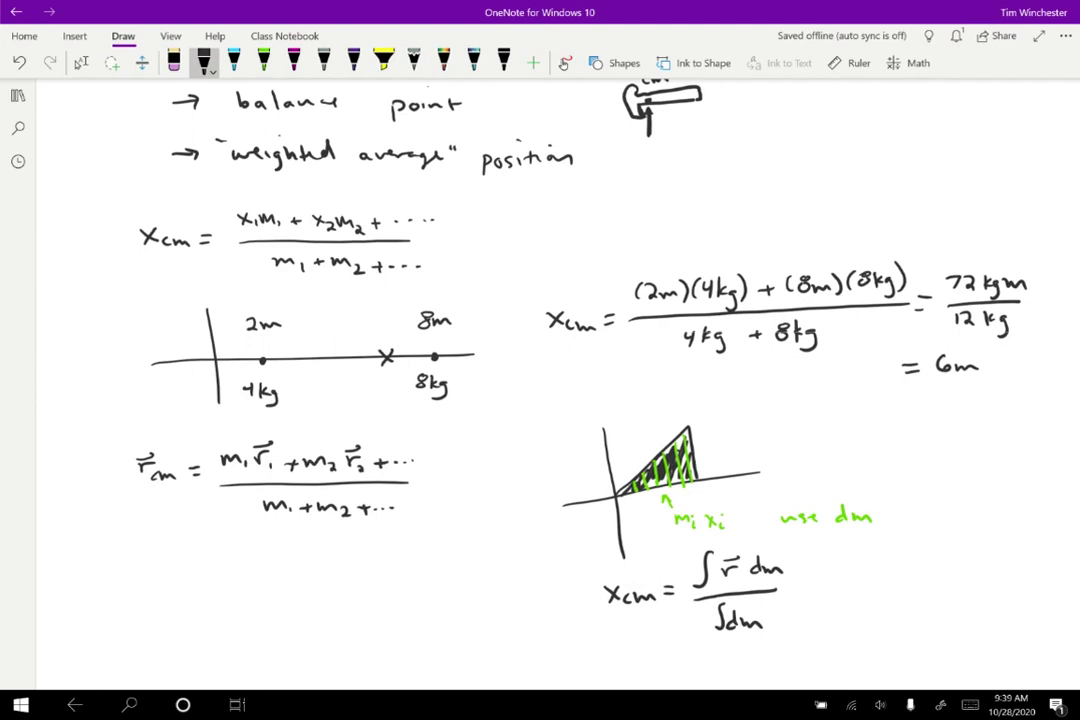
{"action": "mouse_move", "coordinate": [796, 588]}
{"action": "left_mouse_down"}
{"action": "mouse_move", "coordinate": [808, 593]}
{"action": "mouse_move", "coordinate": [836, 562]}
{"action": "mouse_move", "coordinate": [852, 598]}
{"action": "mouse_move", "coordinate": [912, 569]}
{"action": "left_mouse_up"}
{"action": "left_click", "coordinate": [823, 587]}
{"action": "left_click_drag", "start_coordinate": [915, 566], "coordinate": [918, 584]}
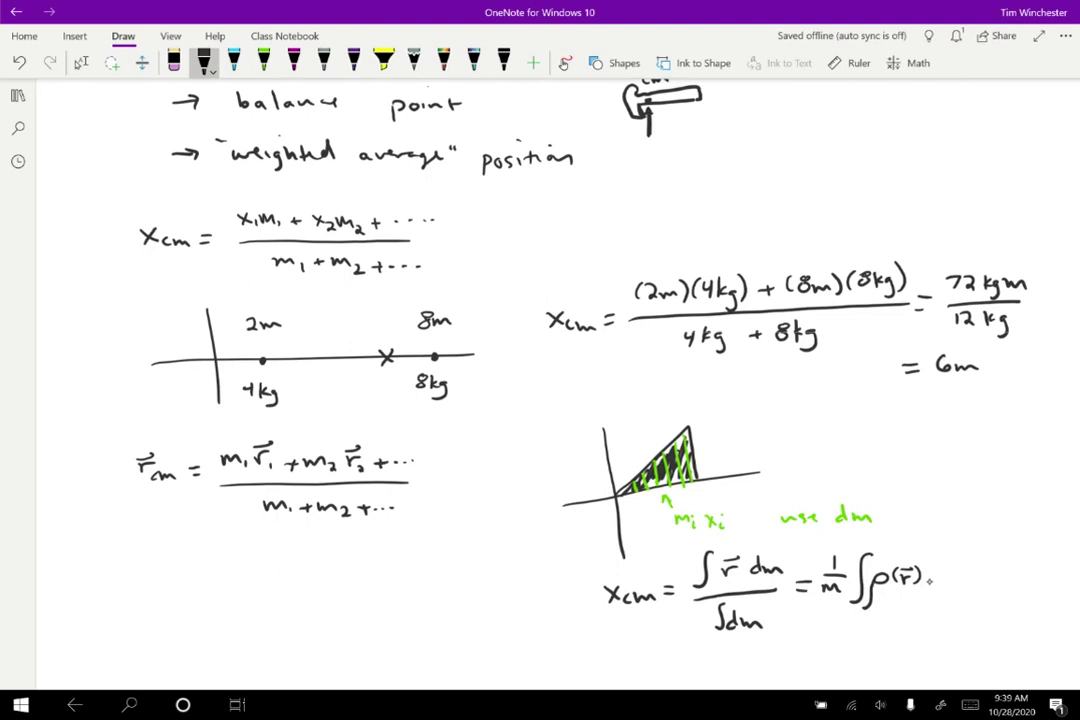
{"action": "mouse_move", "coordinate": [943, 572]}
{"action": "left_mouse_down"}
{"action": "mouse_move", "coordinate": [935, 582]}
{"action": "mouse_move", "coordinate": [960, 568]}
{"action": "left_mouse_up"}
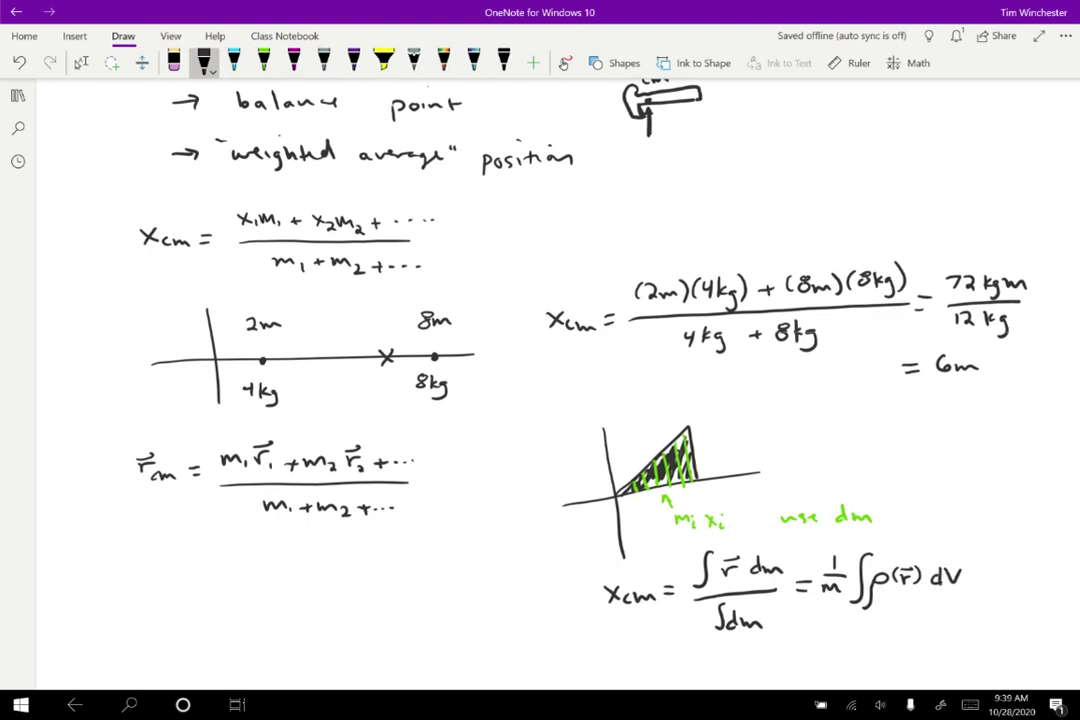